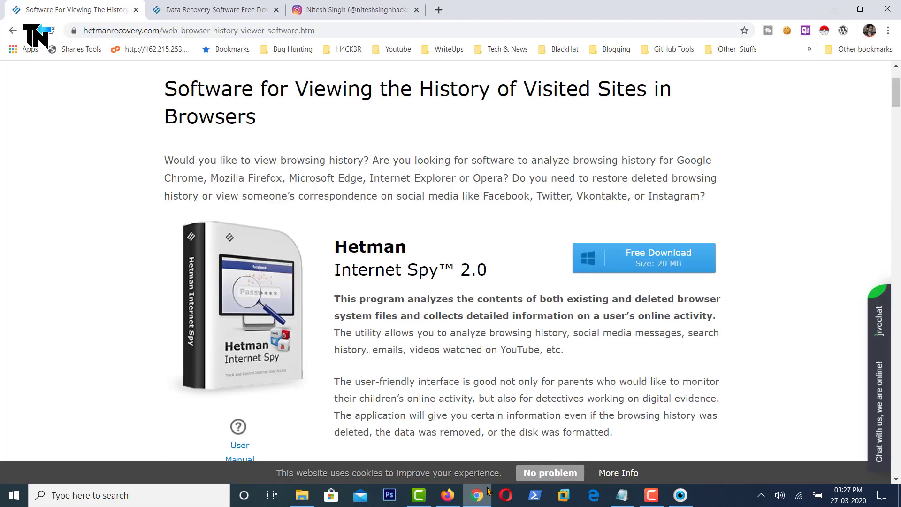
- Browse the open Instagram profile, view its newest photo post, read the caption, and close the post
{"action": "left_click", "coordinate": [387, 11]}
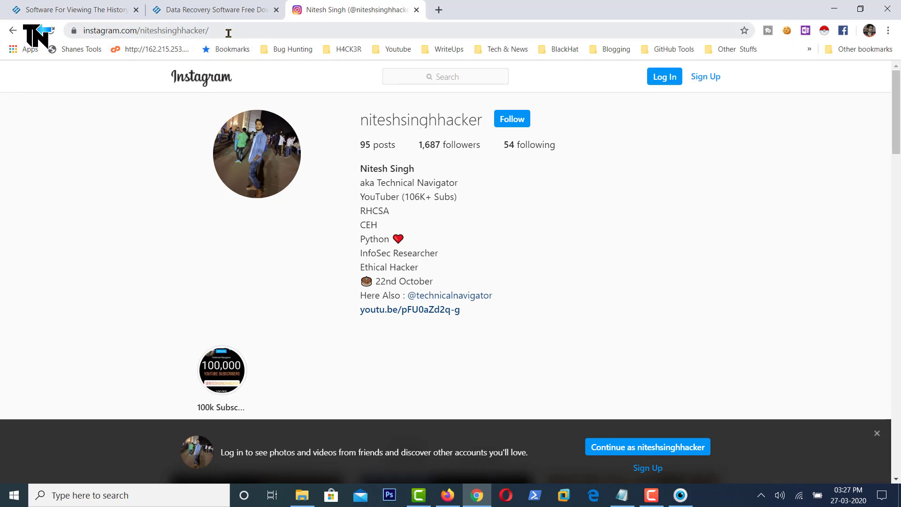
{"action": "scroll", "coordinate": [370, 266], "scroll_direction": "down", "scroll_amount": 4}
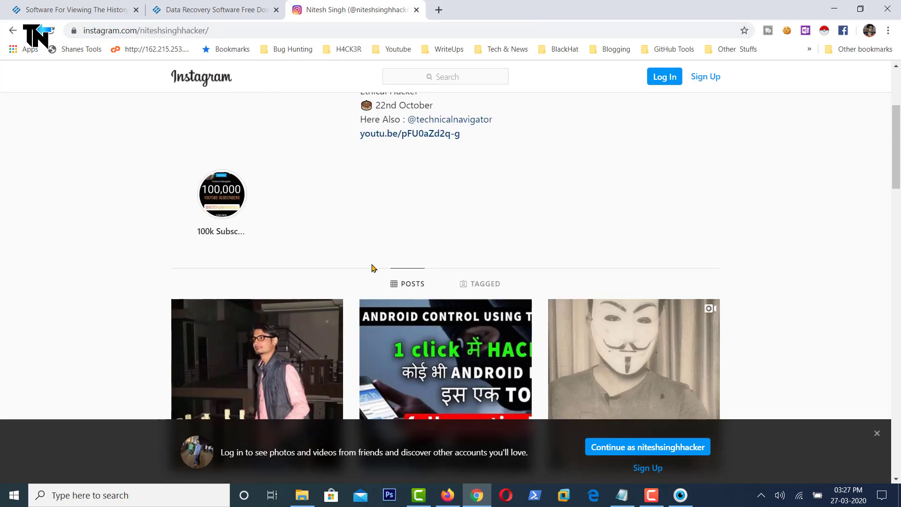
{"action": "scroll", "coordinate": [136, 282], "scroll_direction": "up", "scroll_amount": 4}
{"action": "scroll", "coordinate": [450, 315], "scroll_direction": "down", "scroll_amount": 9}
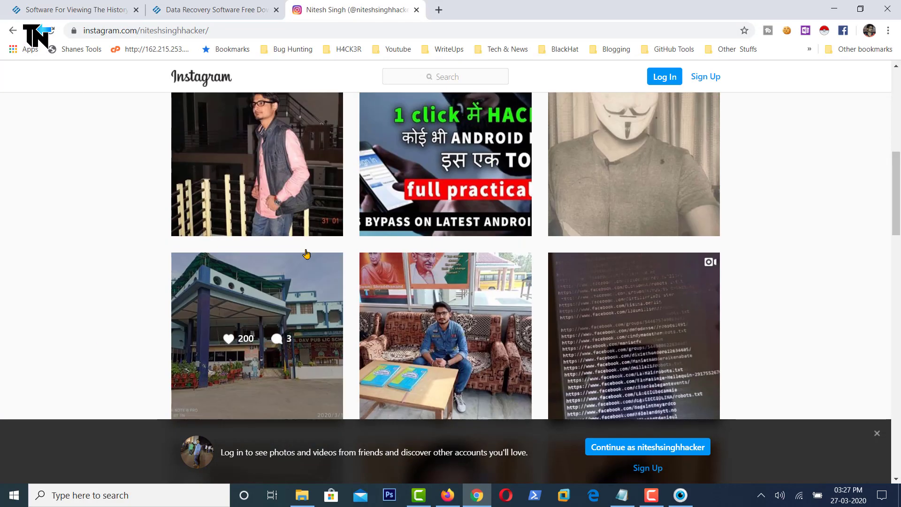
{"action": "left_click", "coordinate": [301, 151]}
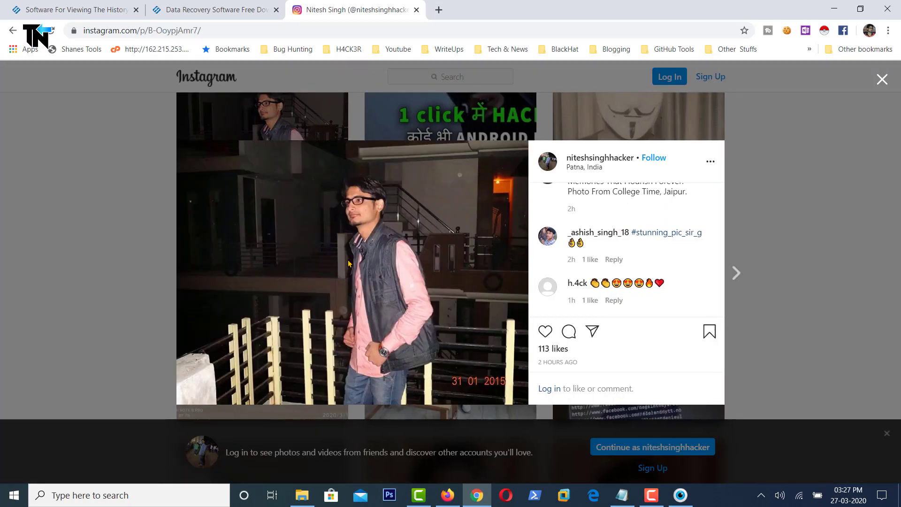
{"action": "scroll", "coordinate": [558, 310], "scroll_direction": "up", "scroll_amount": 1}
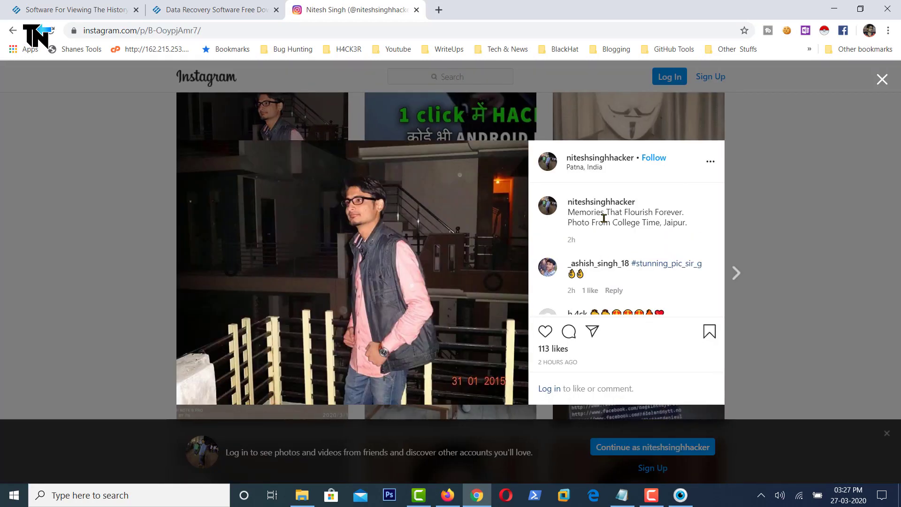
{"action": "left_click_drag", "start_coordinate": [566, 215], "coordinate": [679, 225]}
{"action": "left_click", "coordinate": [678, 224]}
{"action": "left_click", "coordinate": [882, 78]}
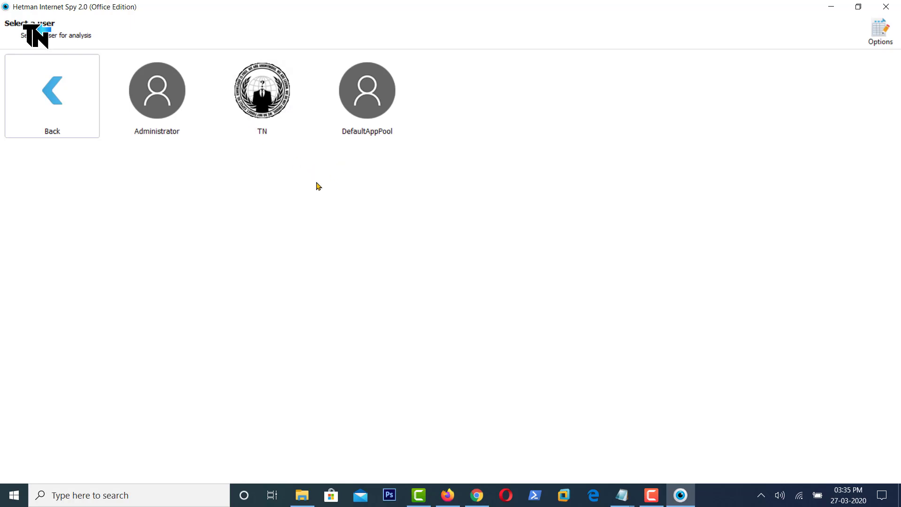
- In Hetman Internet Spy, select the TN user and run the browser analysis on Google Chrome
{"action": "left_click", "coordinate": [295, 98]}
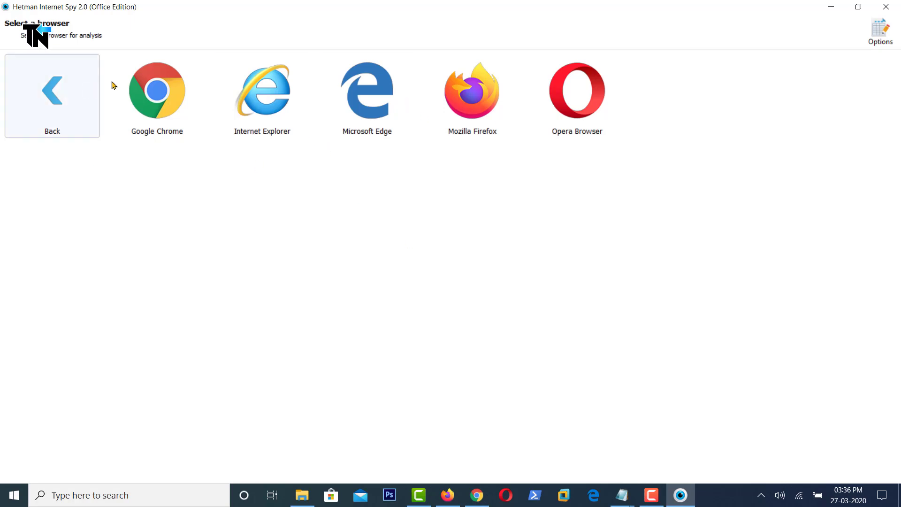
{"action": "left_click", "coordinate": [183, 120]}
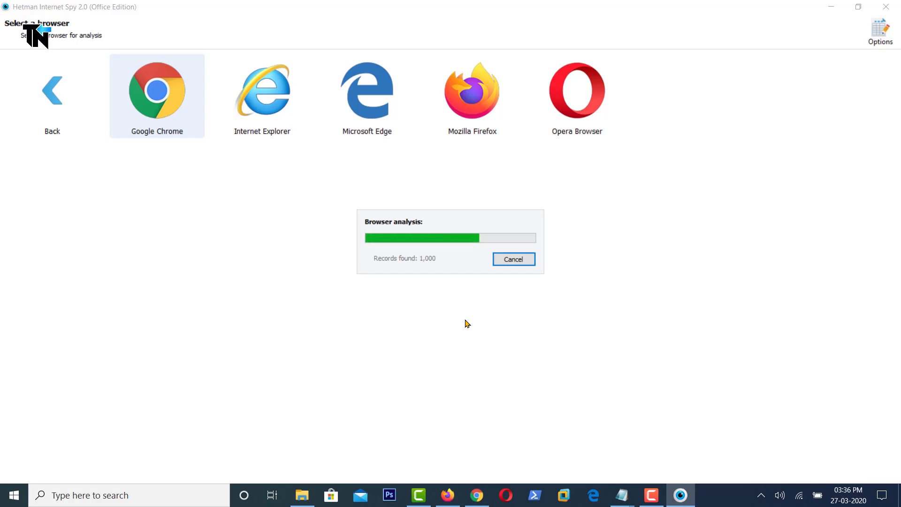
{"action": "mouse_move", "coordinate": [469, 233]}
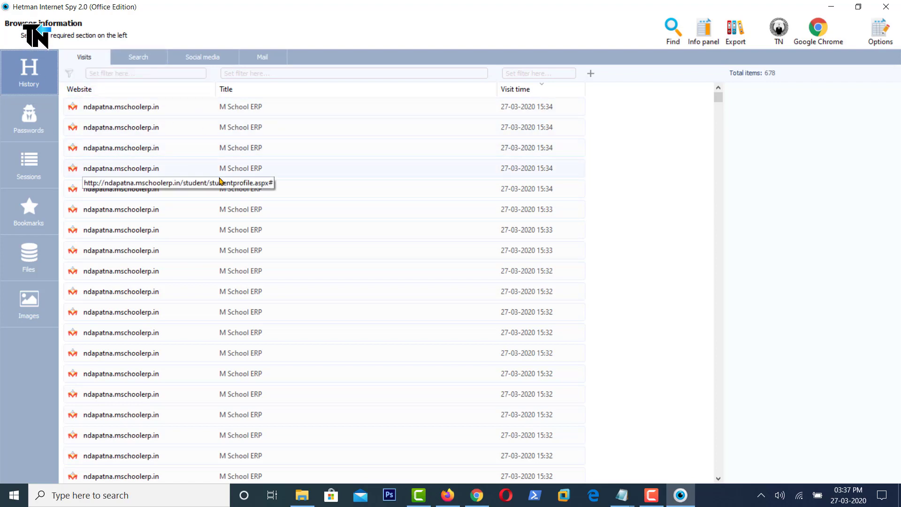
- Review the visited sites in the Chrome history, then view the recovered bookmarks and images
{"action": "scroll", "coordinate": [207, 231], "scroll_direction": "down", "scroll_amount": 5}
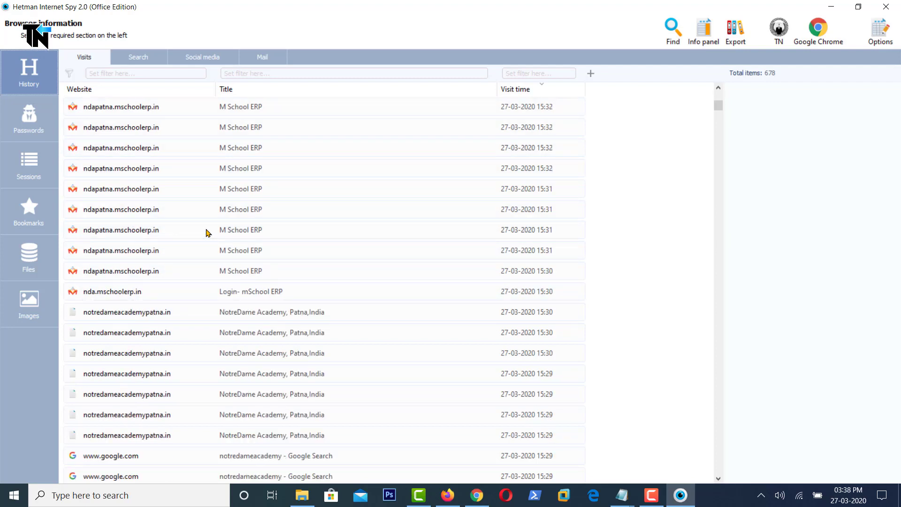
{"action": "scroll", "coordinate": [207, 232], "scroll_direction": "up", "scroll_amount": 5}
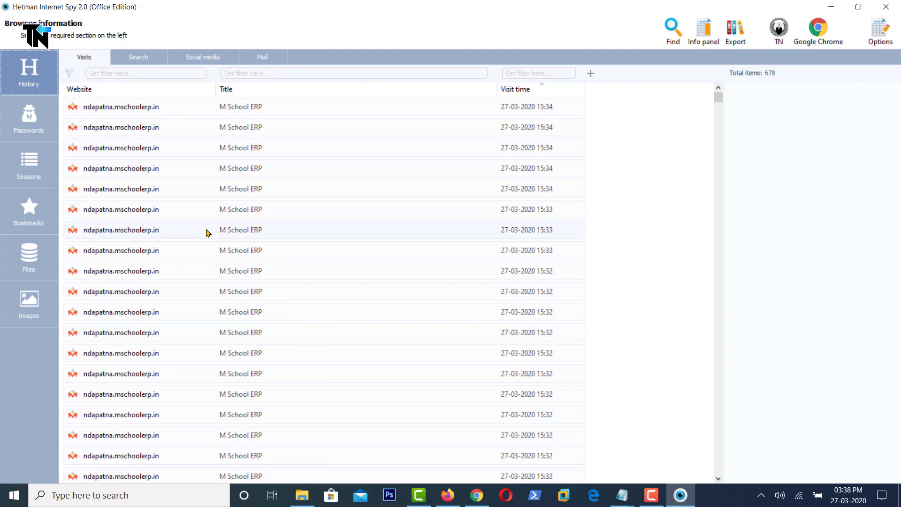
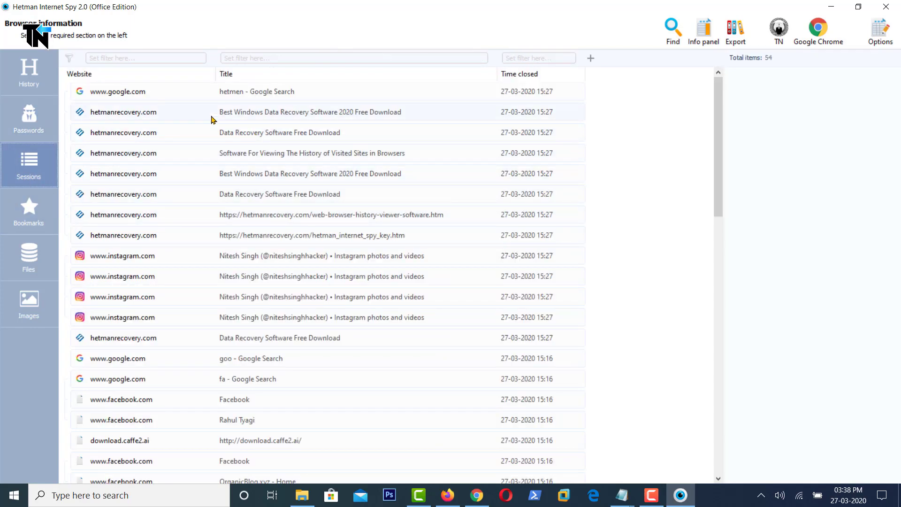
{"action": "left_click", "coordinate": [38, 228]}
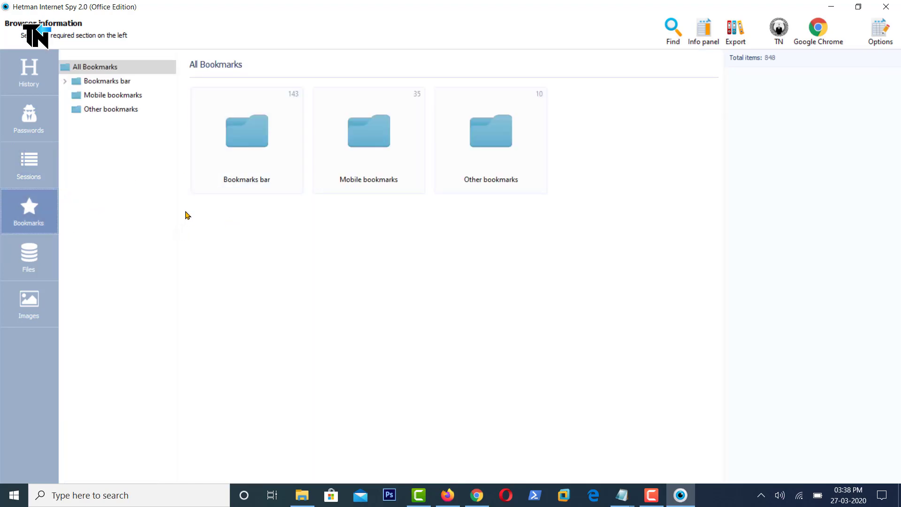
{"action": "left_click", "coordinate": [27, 318]}
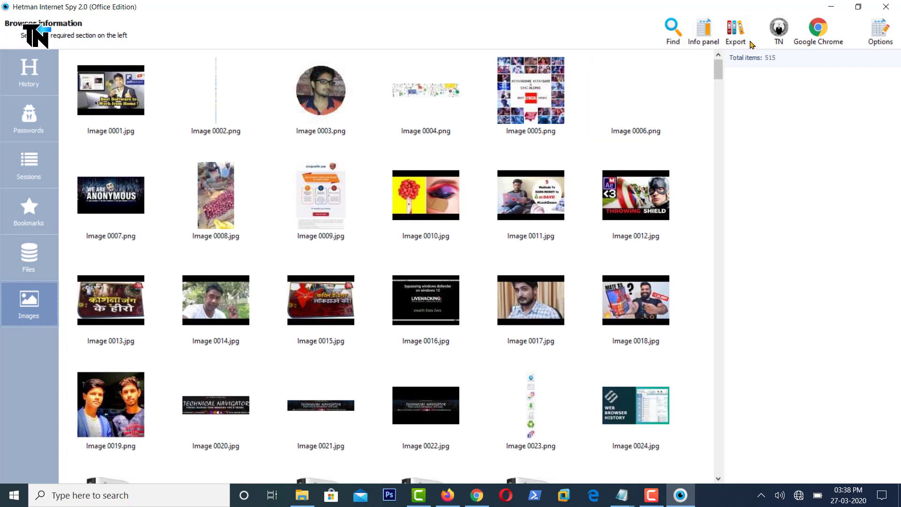
- Start an export of the browser data covering all sections and proceed to the file name and type settings
{"action": "left_click", "coordinate": [735, 30]}
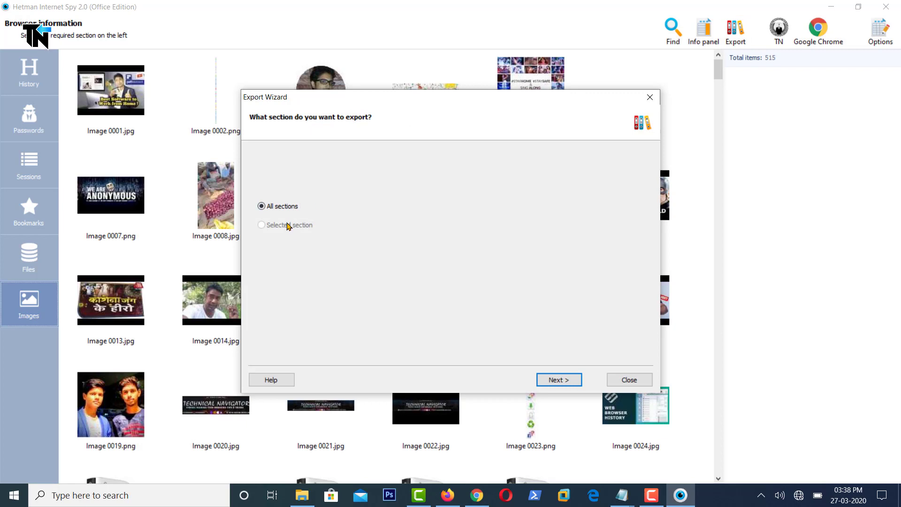
{"action": "left_click", "coordinate": [555, 381]}
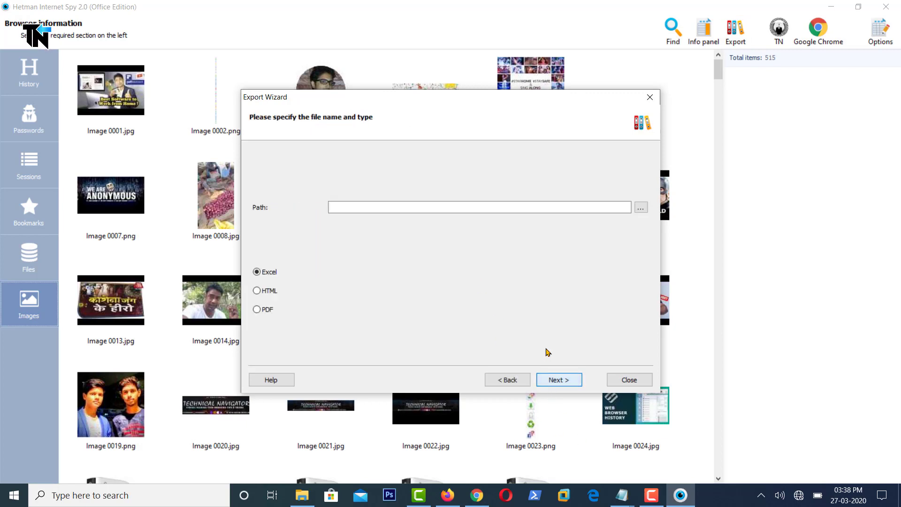
{"action": "left_click", "coordinate": [549, 379]}
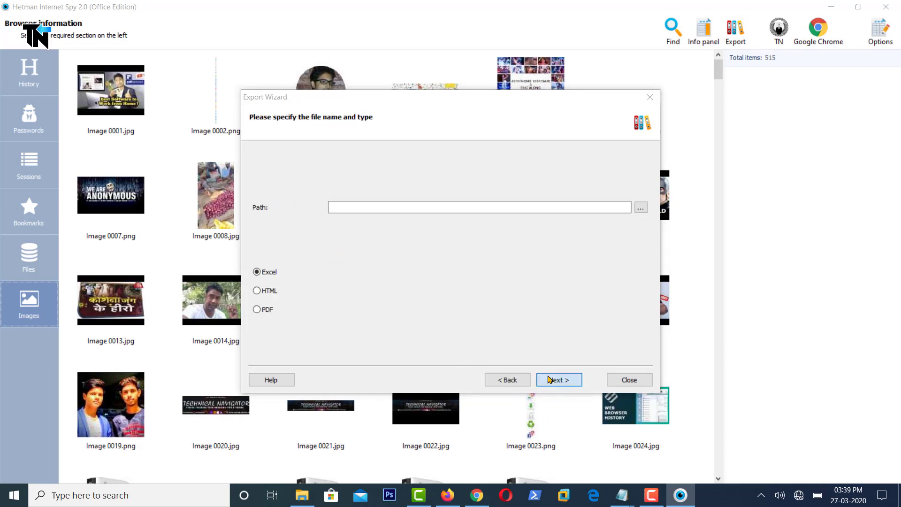
{"action": "key", "text": "Return"}
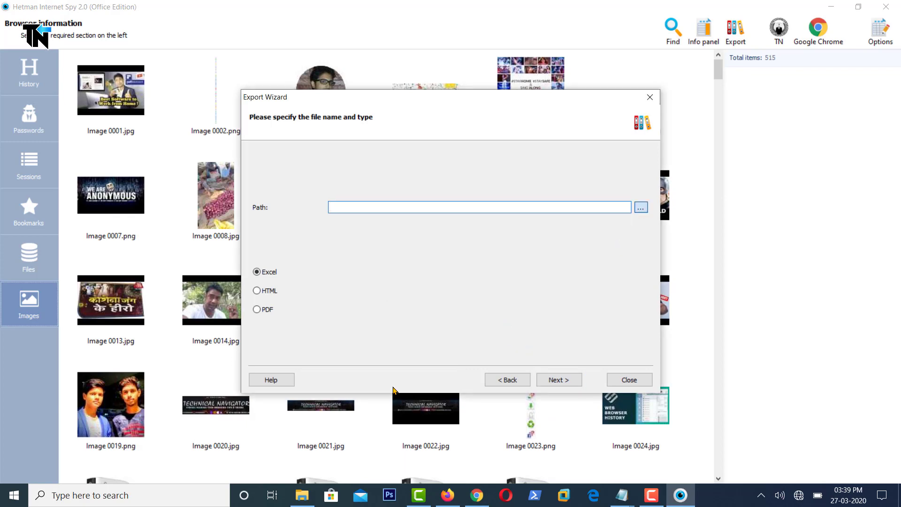
{"action": "left_click", "coordinate": [641, 207]}
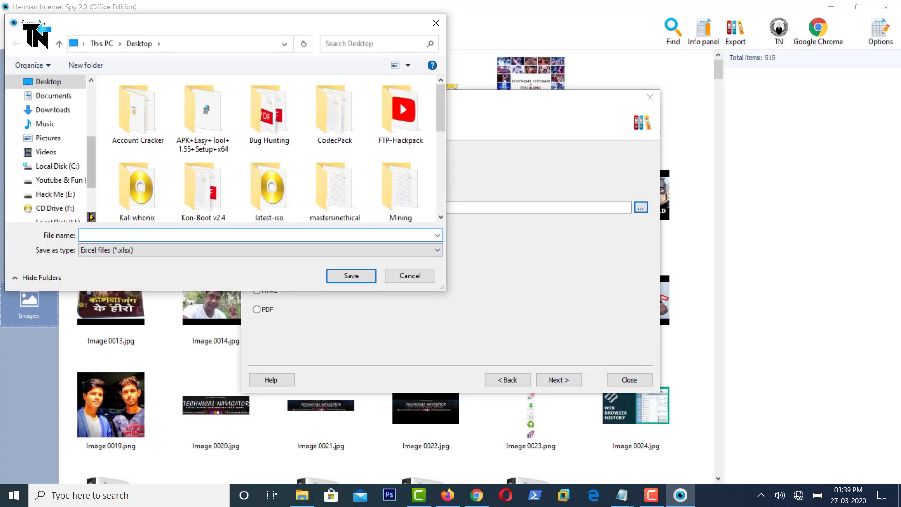
{"action": "scroll", "coordinate": [90, 217], "scroll_direction": "down", "scroll_amount": 5}
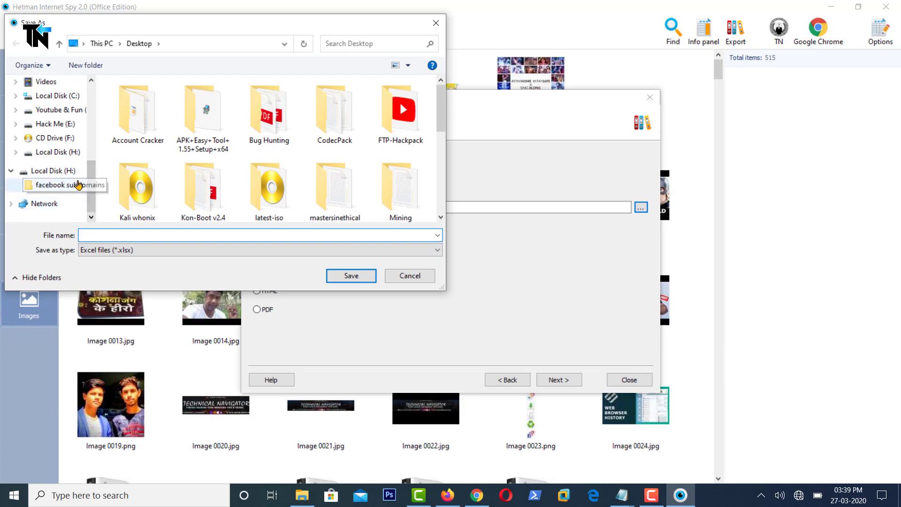
{"action": "left_click", "coordinate": [57, 169]}
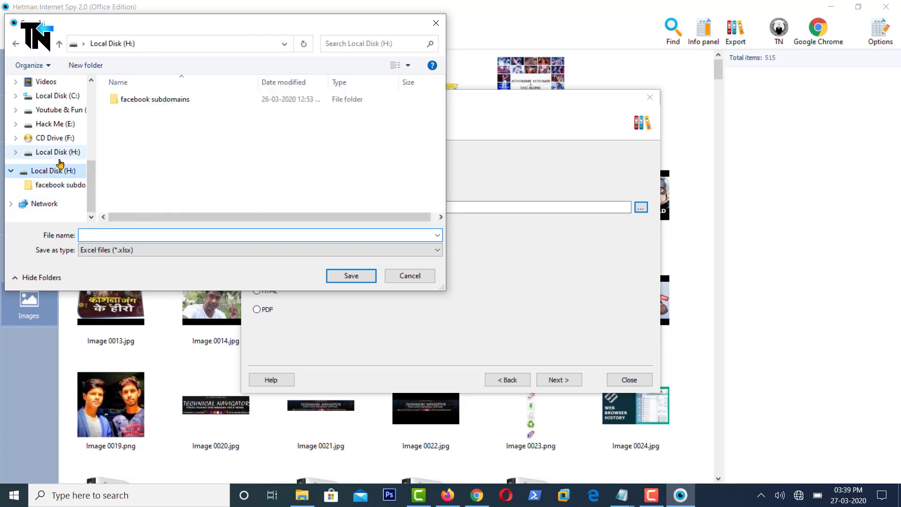
{"action": "left_click", "coordinate": [139, 236]}
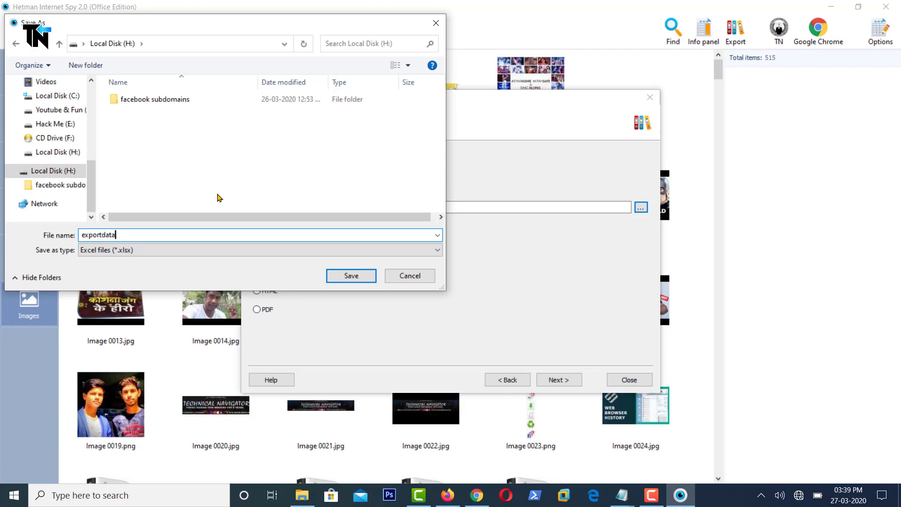
{"action": "key", "text": "Tab"}
{"action": "left_click_drag", "start_coordinate": [279, 32], "coordinate": [621, 134]}
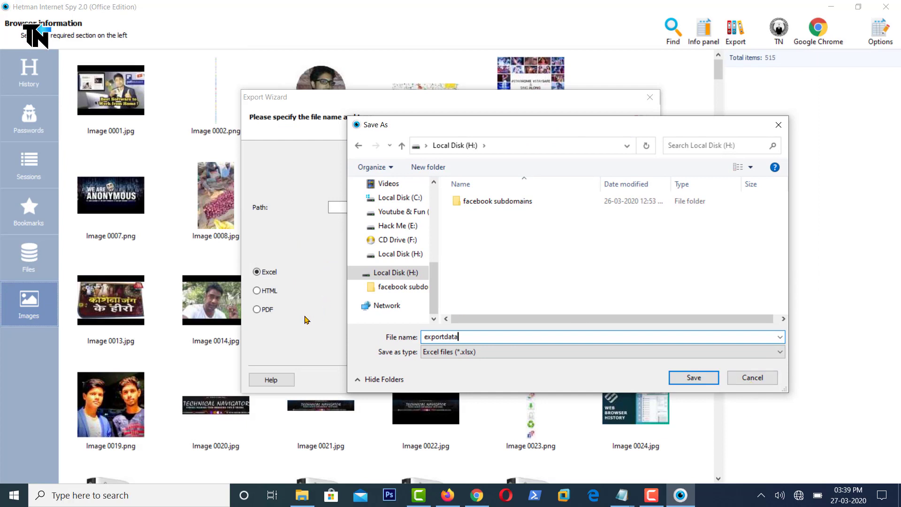
{"action": "left_click", "coordinate": [759, 379]}
- Export the data in PDF format to Local Disk (H:) with the file name exportdata, and close the wizard
{"action": "left_click", "coordinate": [257, 309]}
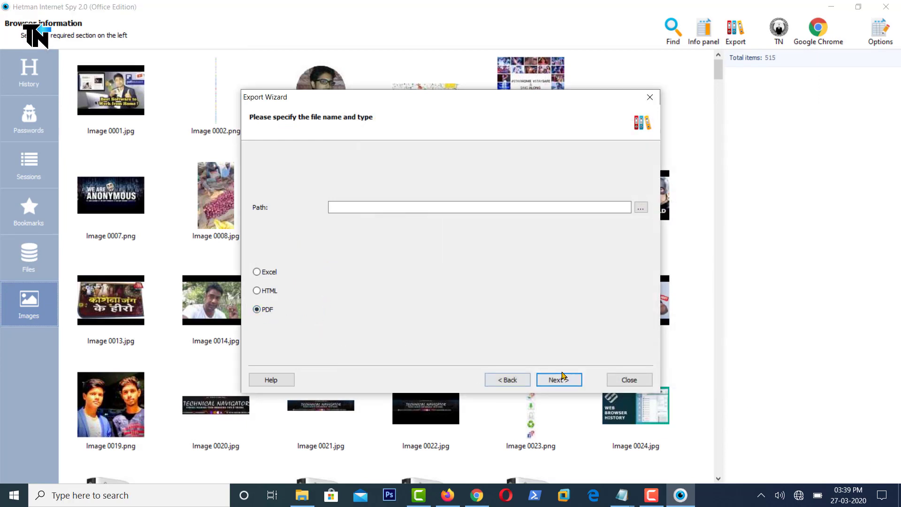
{"action": "left_click", "coordinate": [641, 211]}
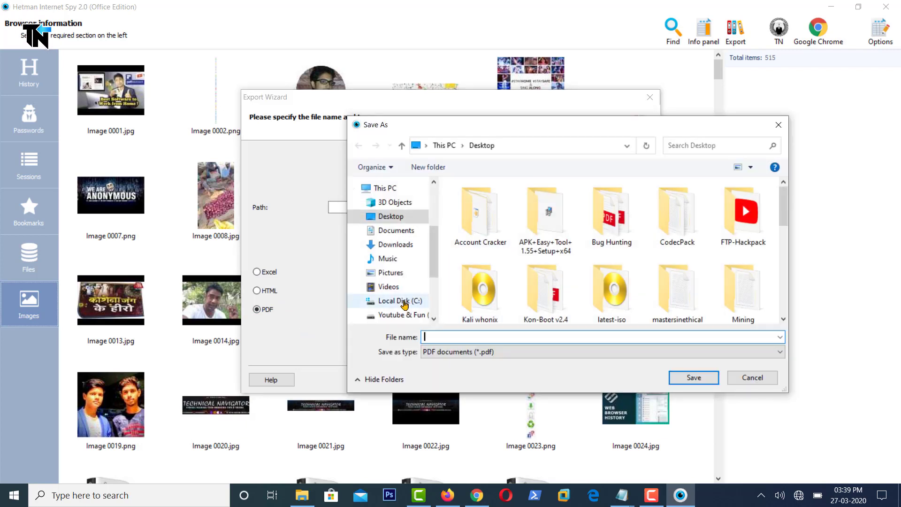
{"action": "scroll", "coordinate": [407, 312], "scroll_direction": "down", "scroll_amount": 1}
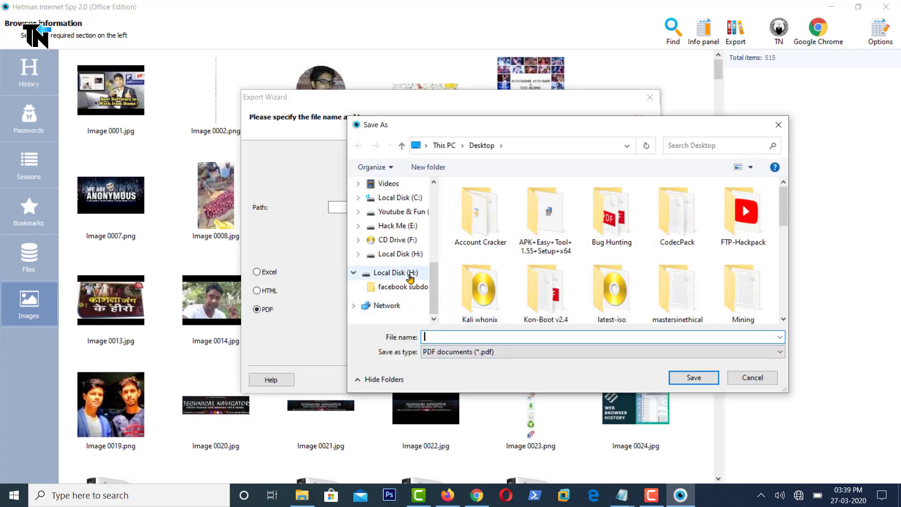
{"action": "left_click", "coordinate": [394, 272]}
{"action": "left_click", "coordinate": [475, 332]}
{"action": "type", "text": "expor"}
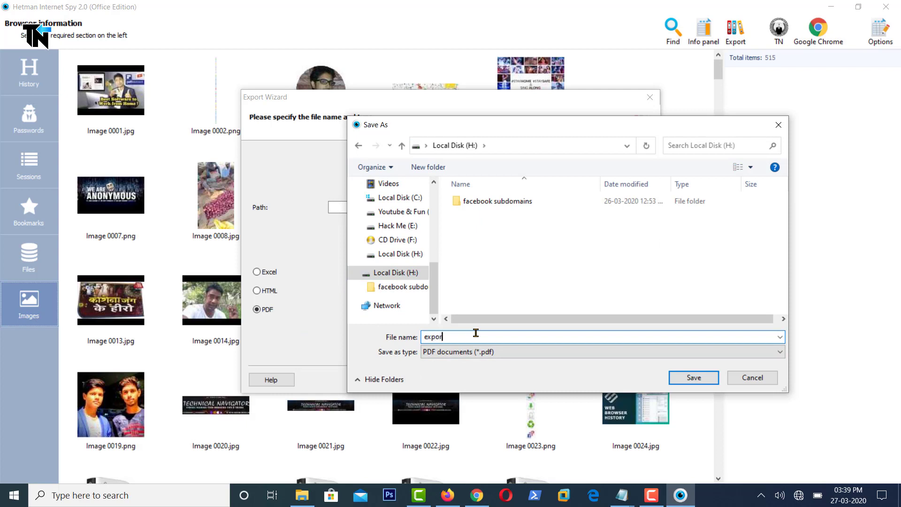
{"action": "type", "text": "tdata"}
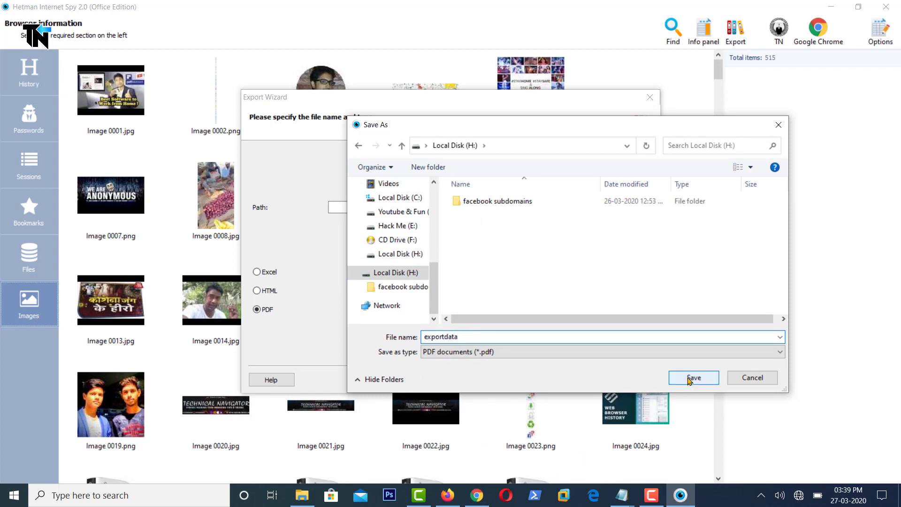
{"action": "left_click", "coordinate": [670, 377]}
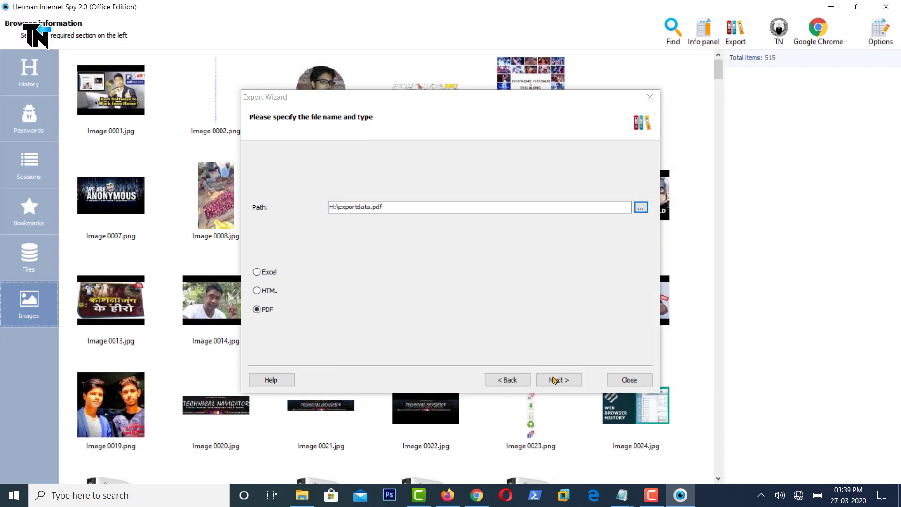
{"action": "left_click", "coordinate": [554, 380]}
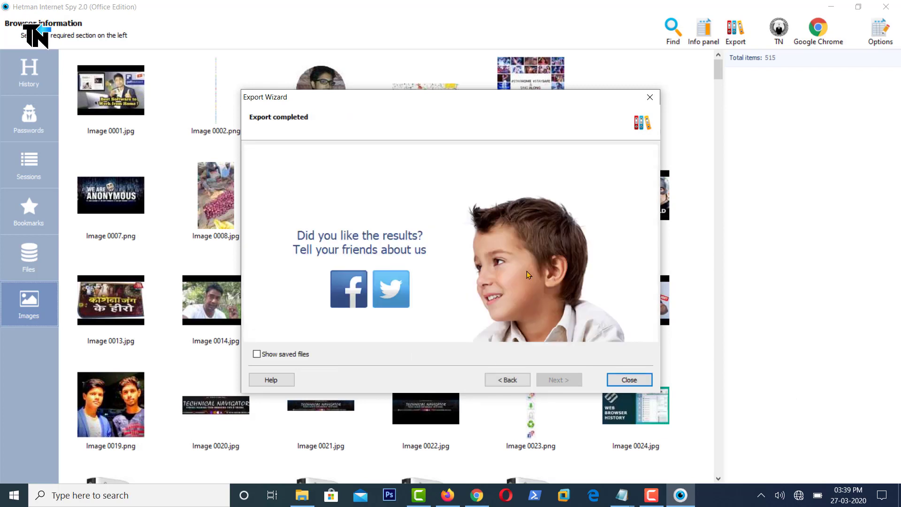
{"action": "left_click", "coordinate": [629, 379]}
- In File Explorer, look over the exported PDF files on Local Disk (H:) and open exportdata_Passwords.pdf
{"action": "left_click", "coordinate": [302, 495]}
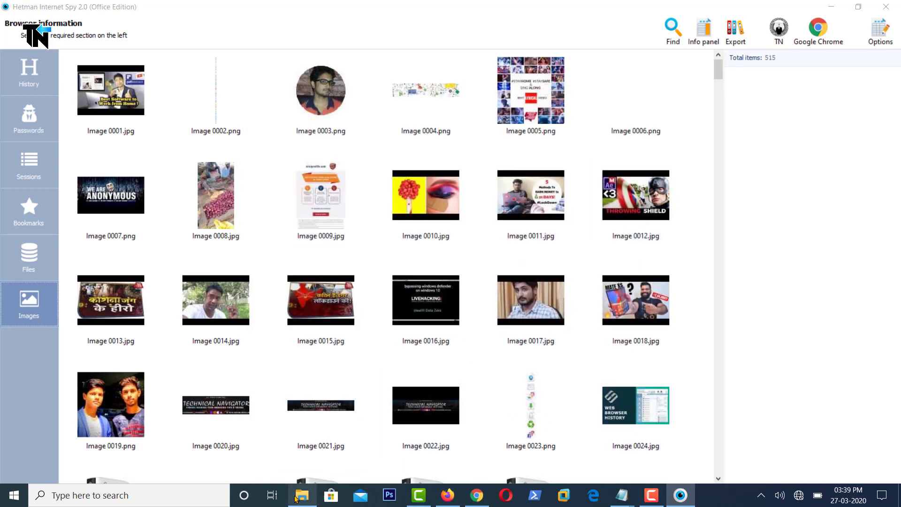
{"action": "left_click", "coordinate": [53, 414]}
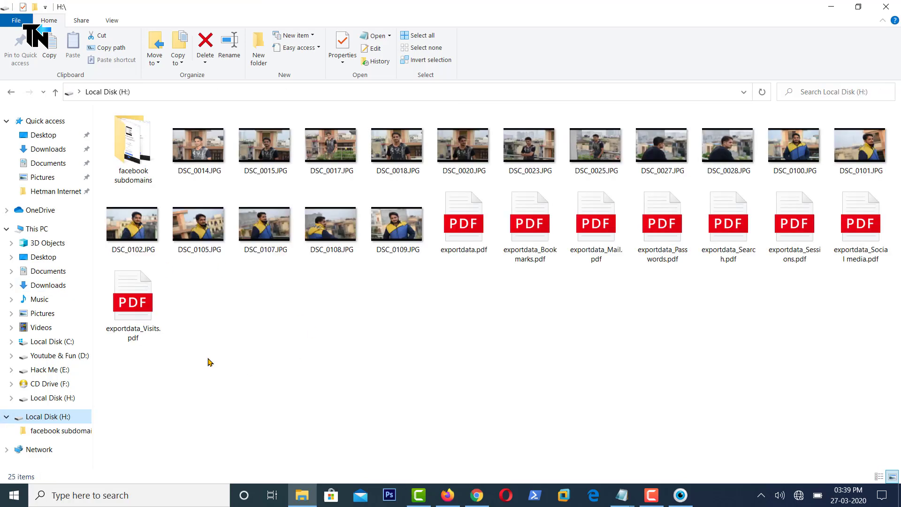
{"action": "left_click_drag", "start_coordinate": [486, 273], "coordinate": [596, 247]}
{"action": "left_click", "coordinate": [511, 330]}
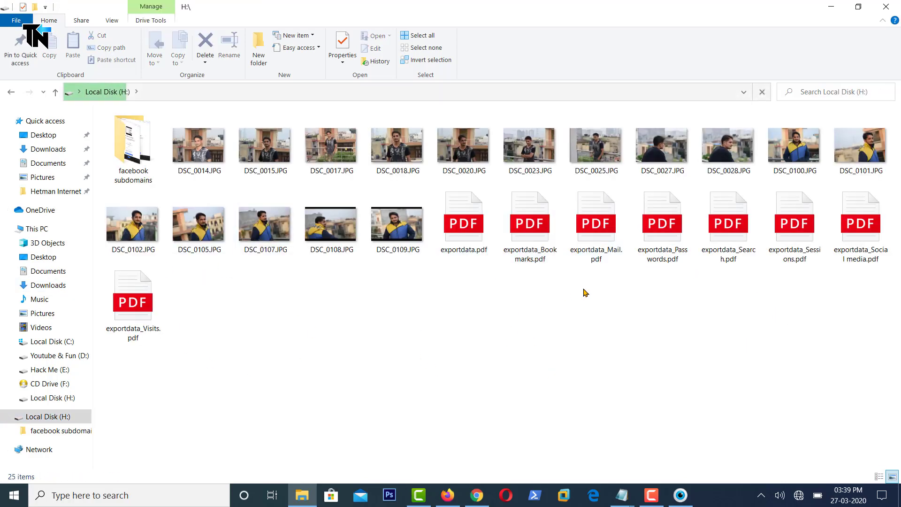
{"action": "left_click", "coordinate": [518, 257]}
{"action": "left_click", "coordinate": [610, 256]}
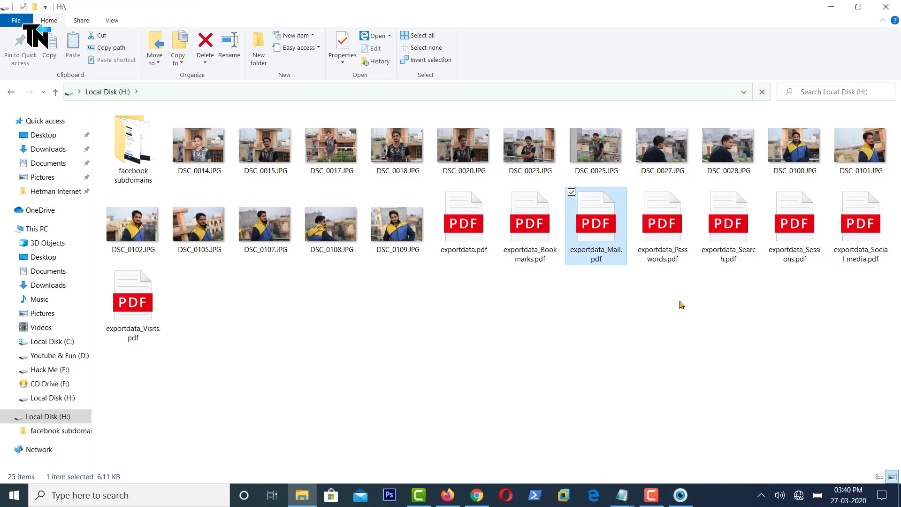
{"action": "left_click", "coordinate": [676, 264]}
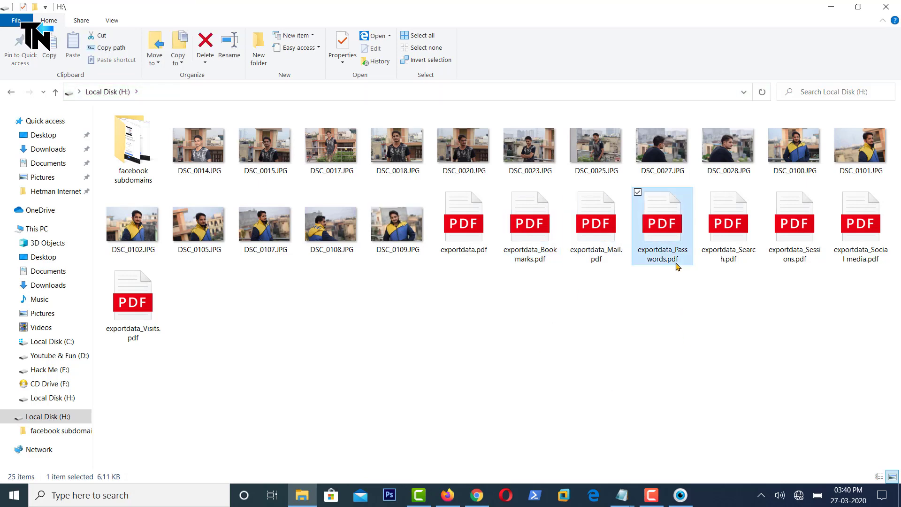
{"action": "double_click", "coordinate": [674, 236]}
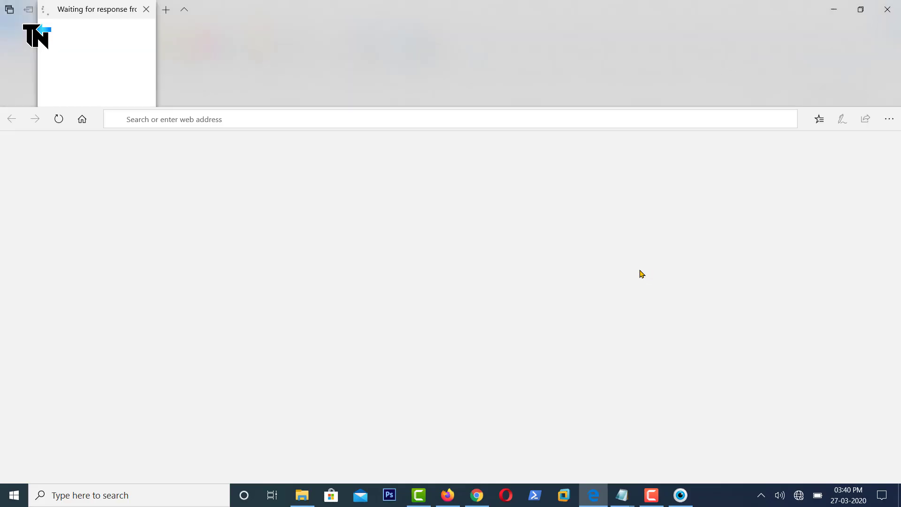